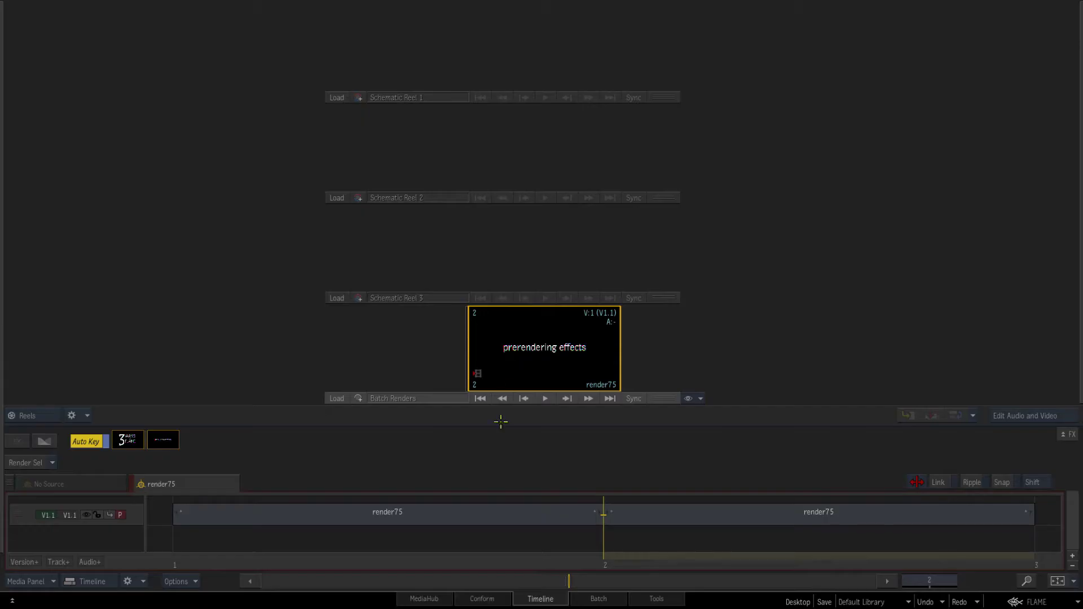
Step: In Batch, add a 2D Transform node after the LUT Editor and view its result
click(590, 598)
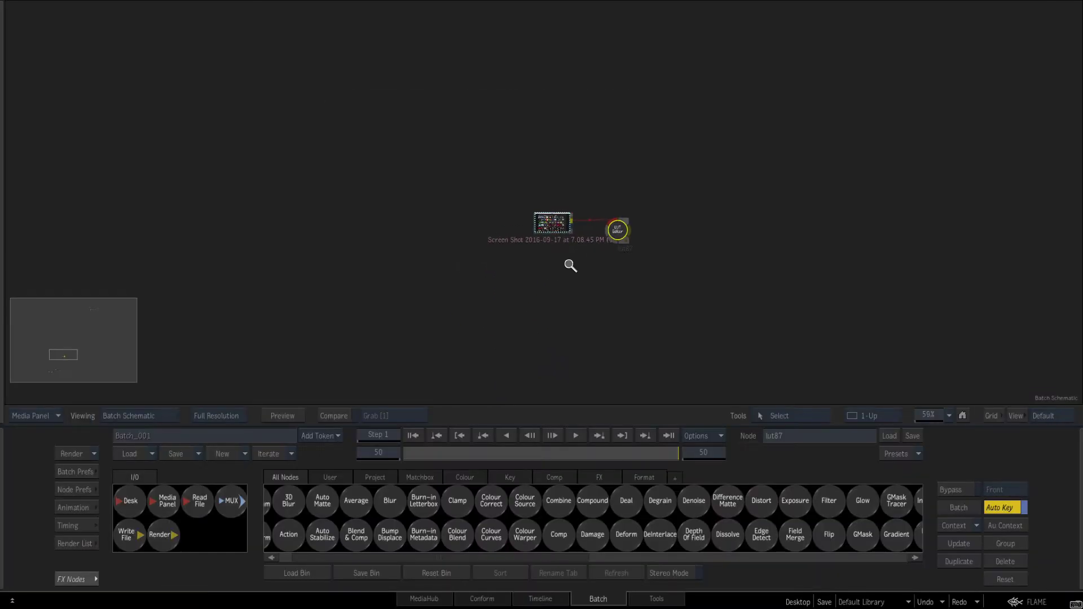
click(495, 225)
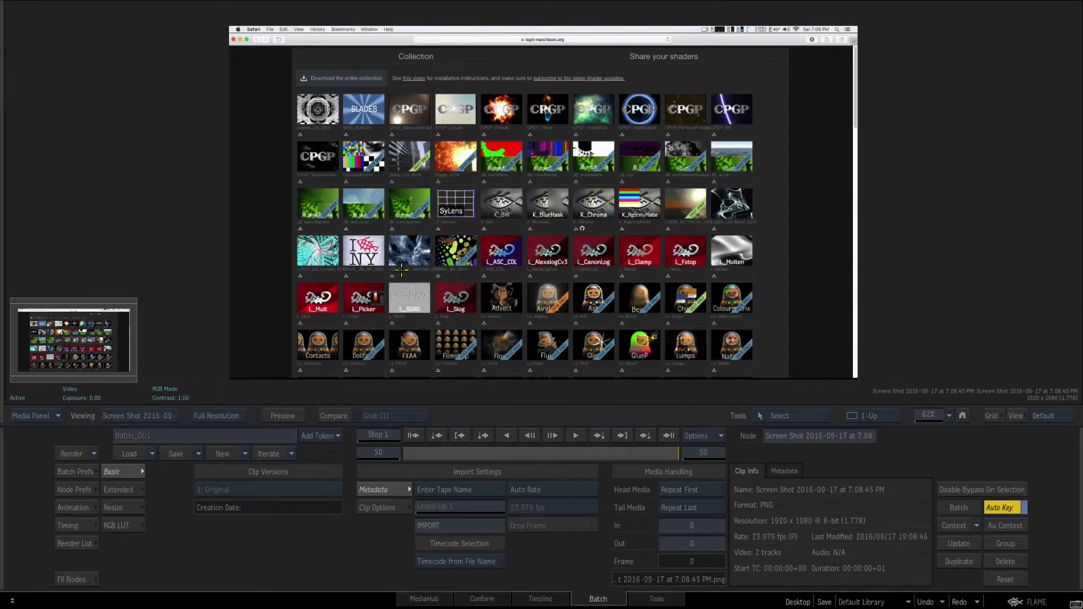
key(Escape)
drag(616, 260, 492, 241)
drag(292, 557, 545, 246)
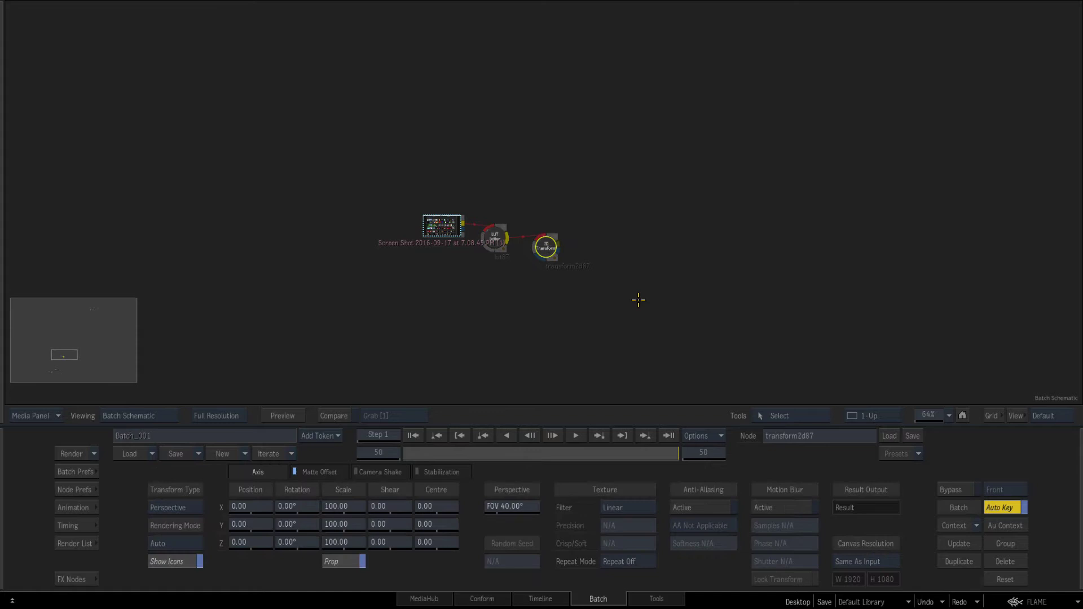
key(F4)
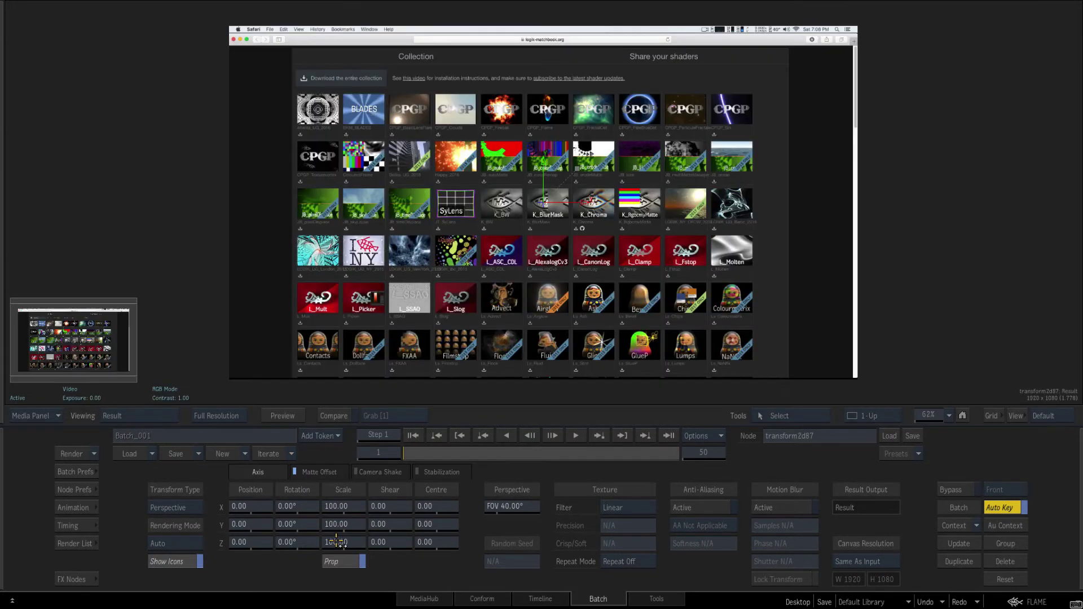
Step: Keyframe the 2D Transform's proportional scale along the timeline, with 203 on frame 1, 70 around frame 11 and 600 on frame 50
drag(337, 541, 396, 518)
click(459, 456)
mouse_move(337, 550)
mouse_down()
mouse_move(435, 449)
mouse_move(520, 453)
mouse_up()
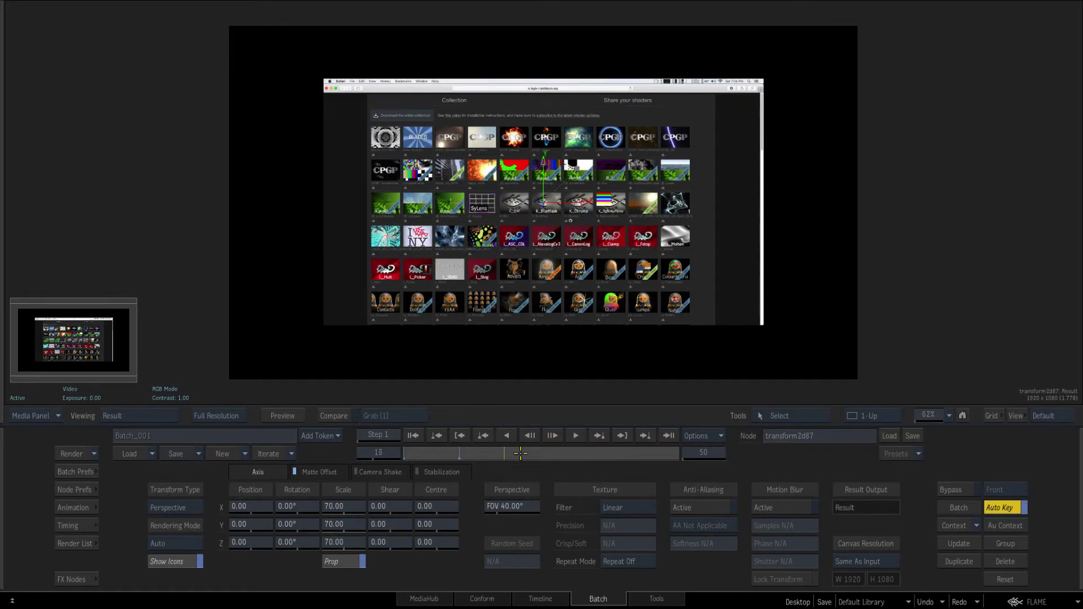
drag(337, 507, 553, 452)
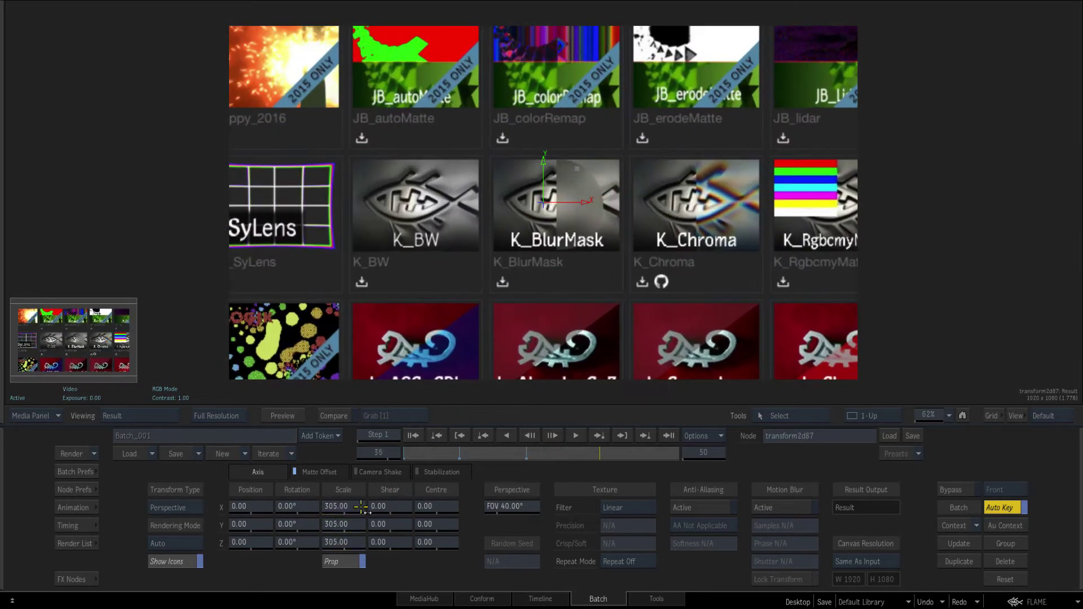
drag(361, 507, 609, 448)
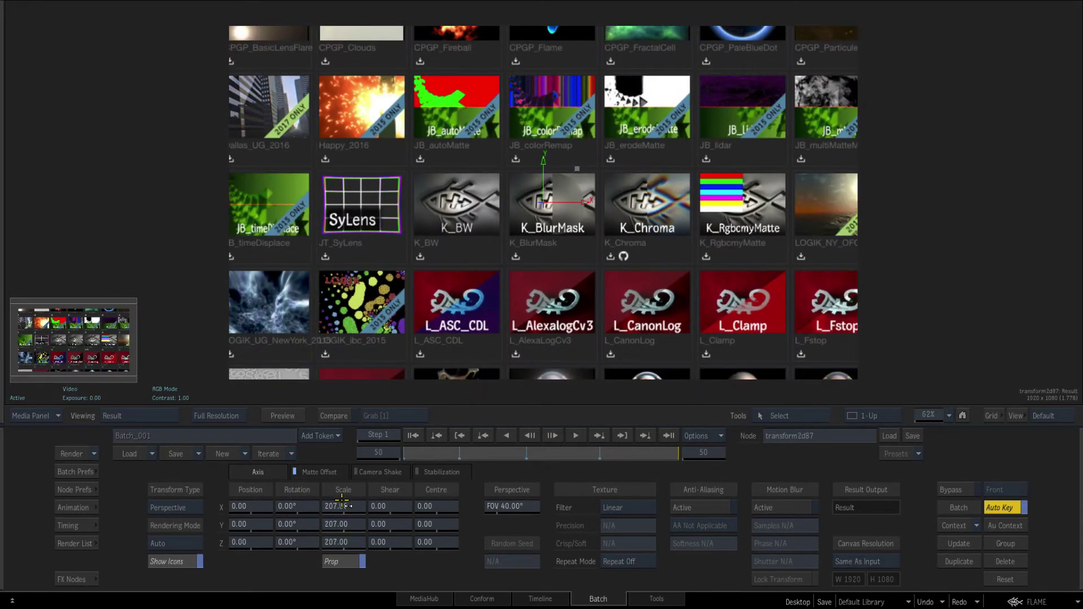
drag(342, 503, 508, 471)
drag(636, 453, 282, 439)
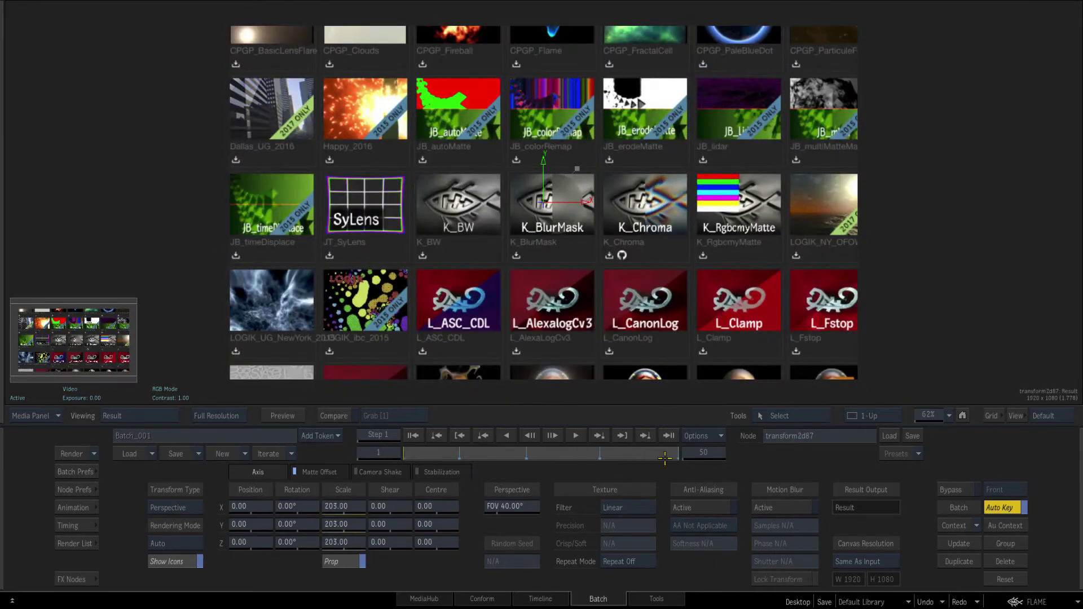
Step: Activate motion blur on the 2D Transform and play the animation, returning to the first frame
click(769, 508)
click(576, 436)
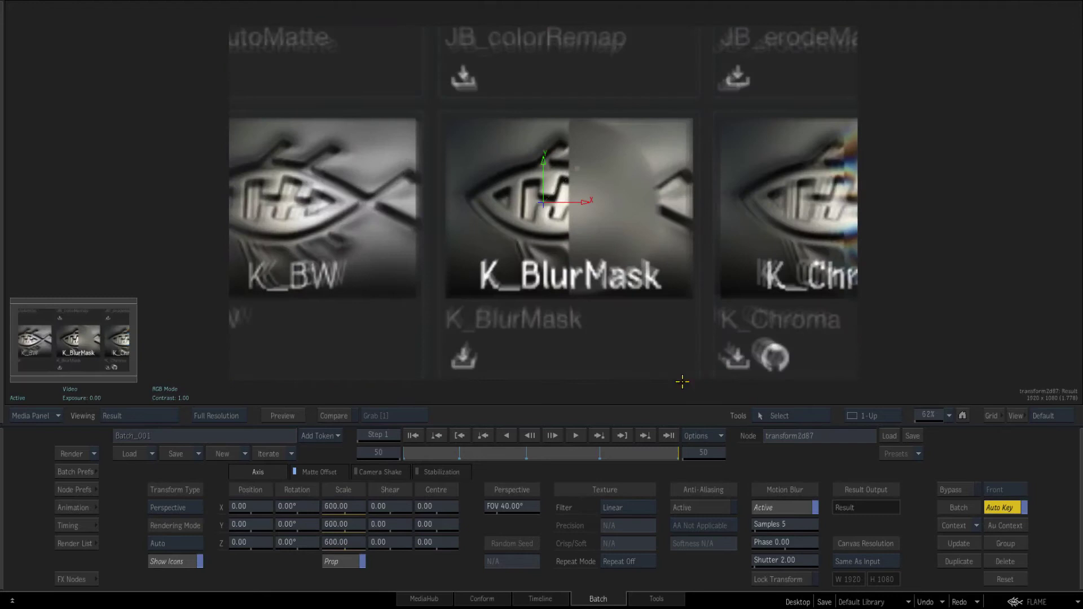
click(418, 436)
Step: Set the motion blur samples to 25, adjust its phase, and play the animation again
click(775, 525)
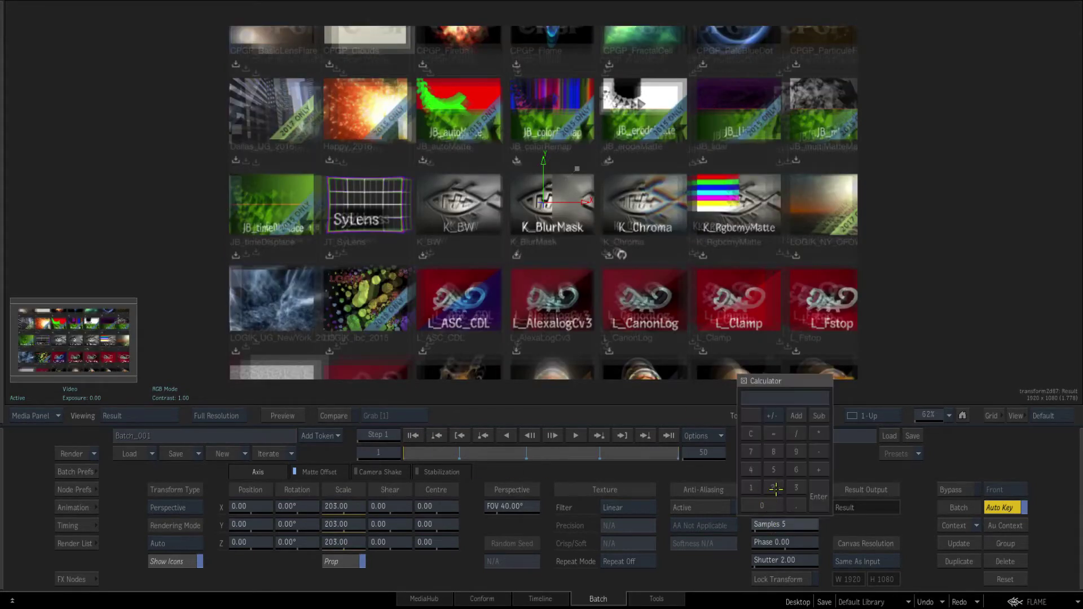
text(25)
key(Return)
click(775, 543)
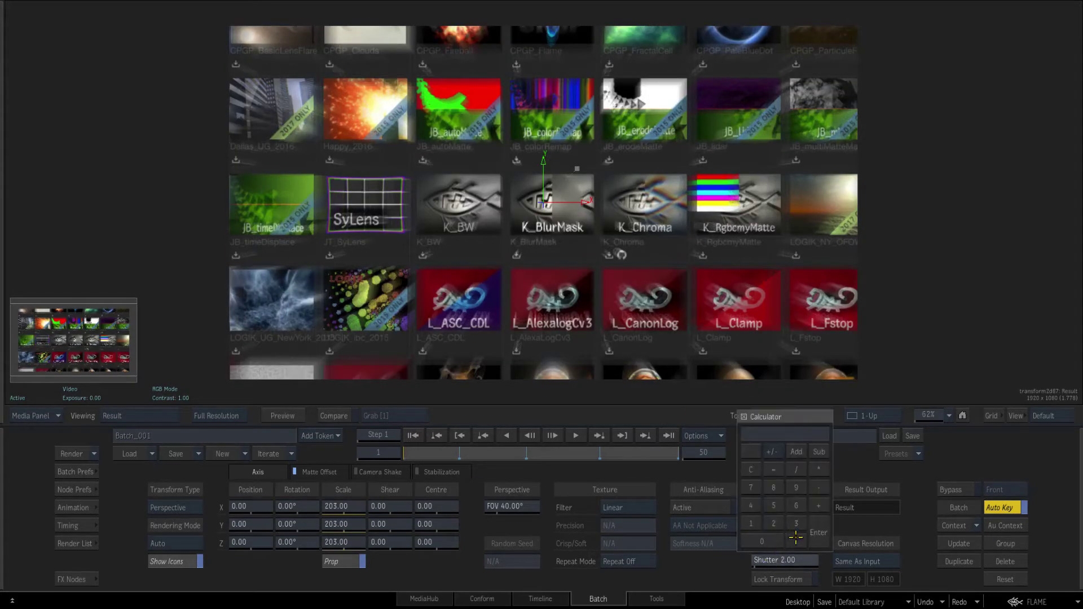
key(Return)
click(572, 436)
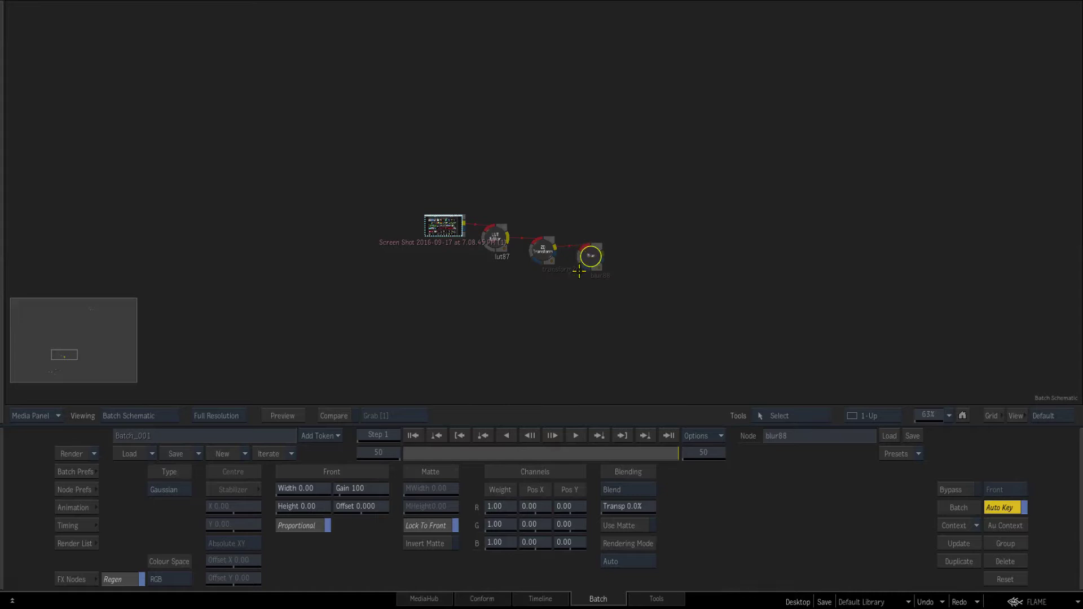
Step: View the Blur node's result, set its type to Defocus and adjust its front width
key(F4)
click(164, 490)
click(191, 493)
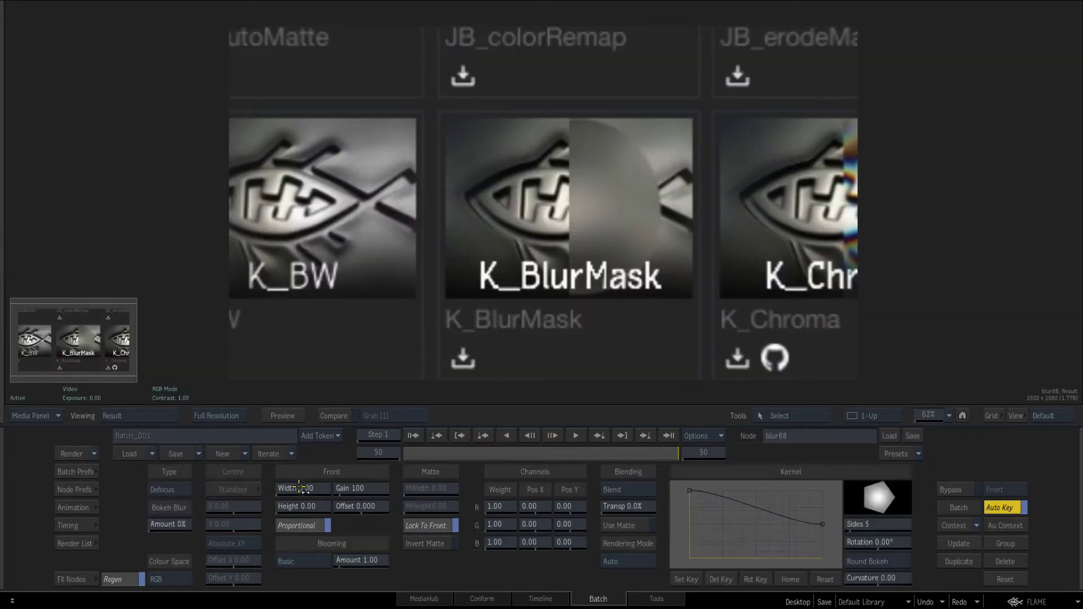
click(293, 488)
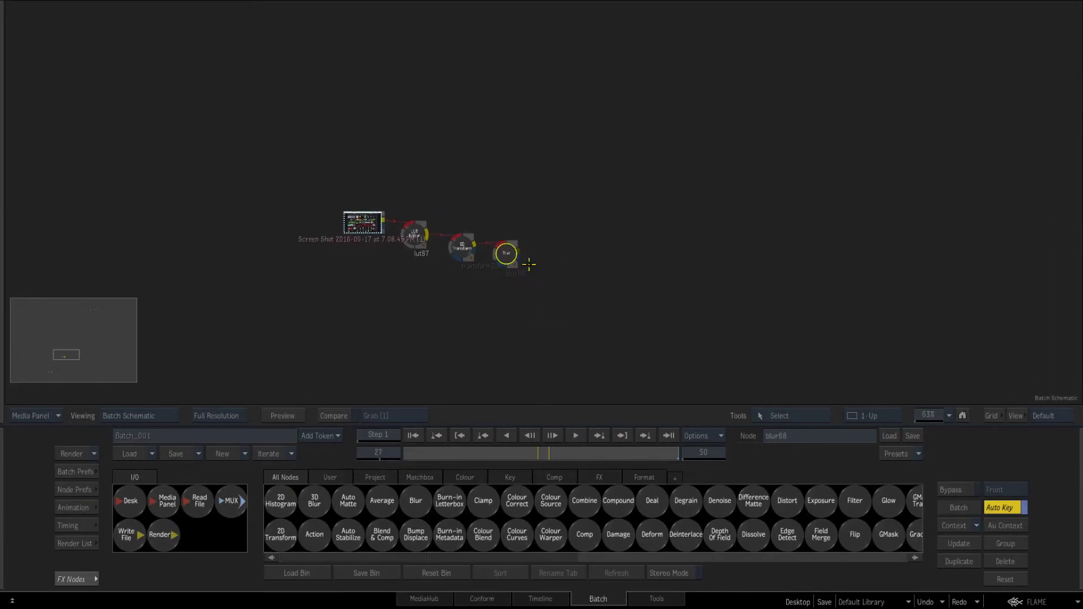
Step: Duplicate the Blur node and connect the copy after the original
drag(510, 257, 519, 259)
right_click(520, 258)
click(536, 290)
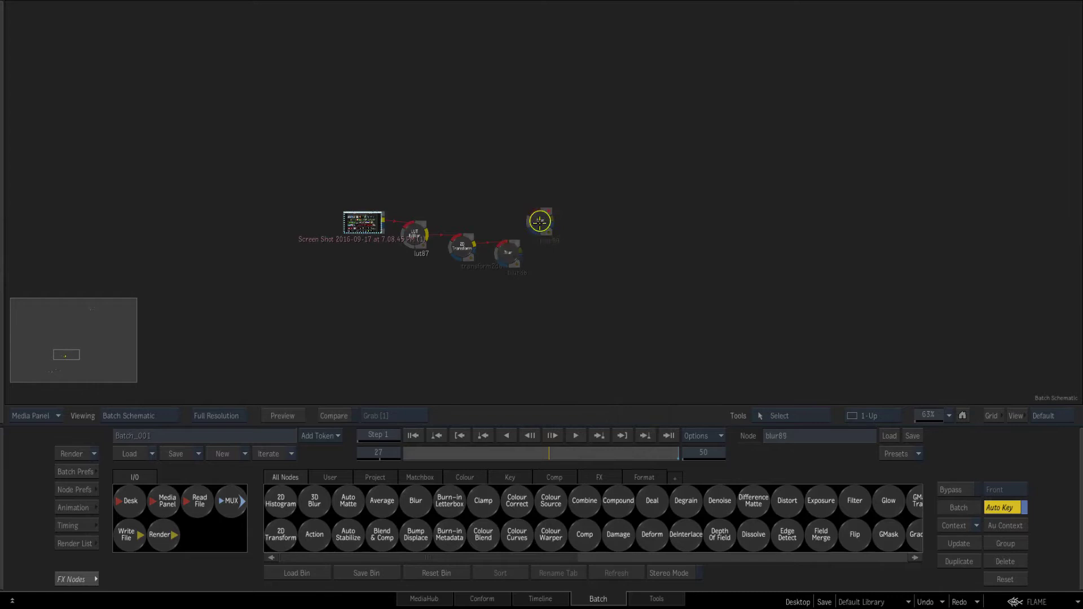
click(556, 258)
key(grave)
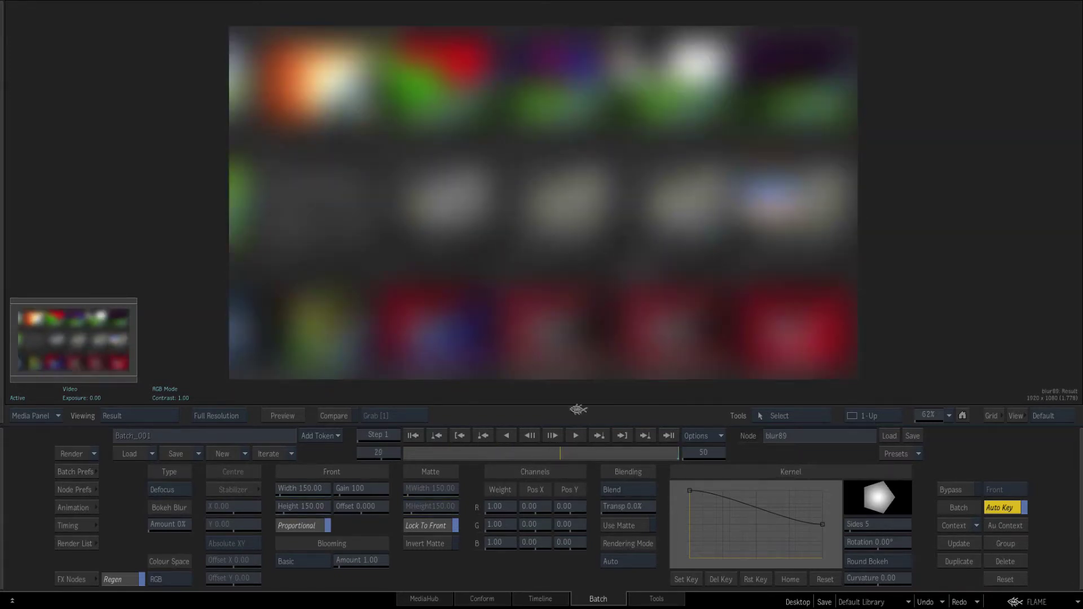
Step: Connect a MUX node after the second Blur and play the clip from the first frame
key(Escape)
drag(592, 304, 512, 243)
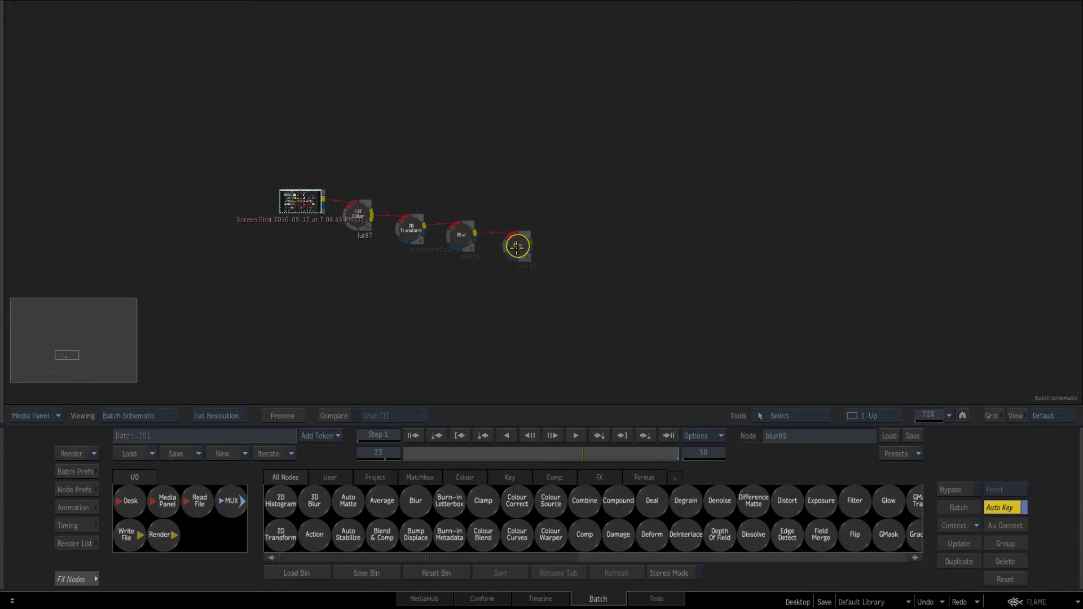
click(517, 246)
click(232, 501)
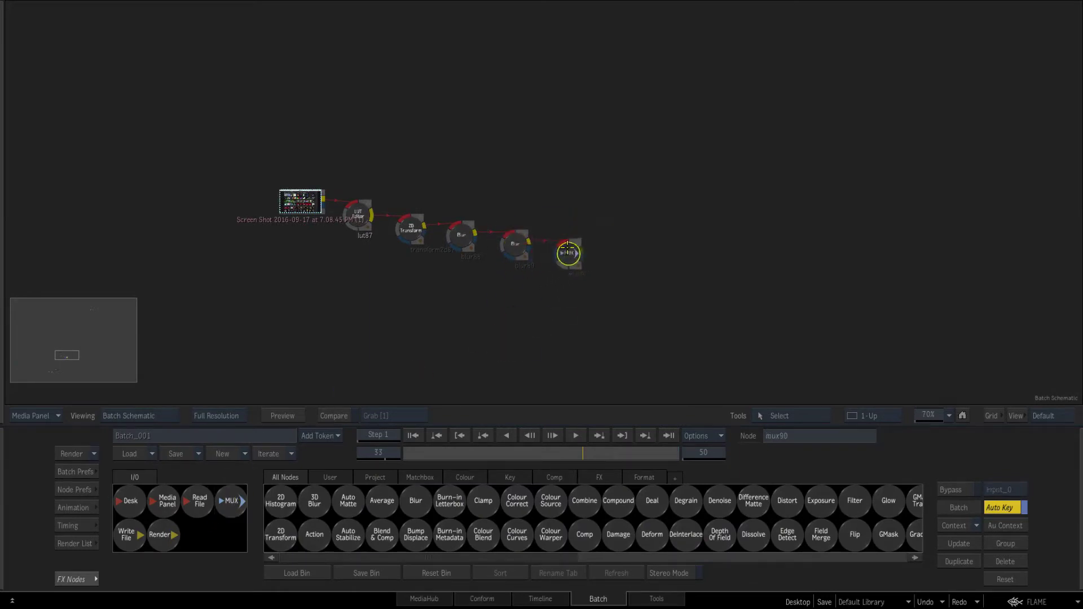
click(579, 246)
click(412, 436)
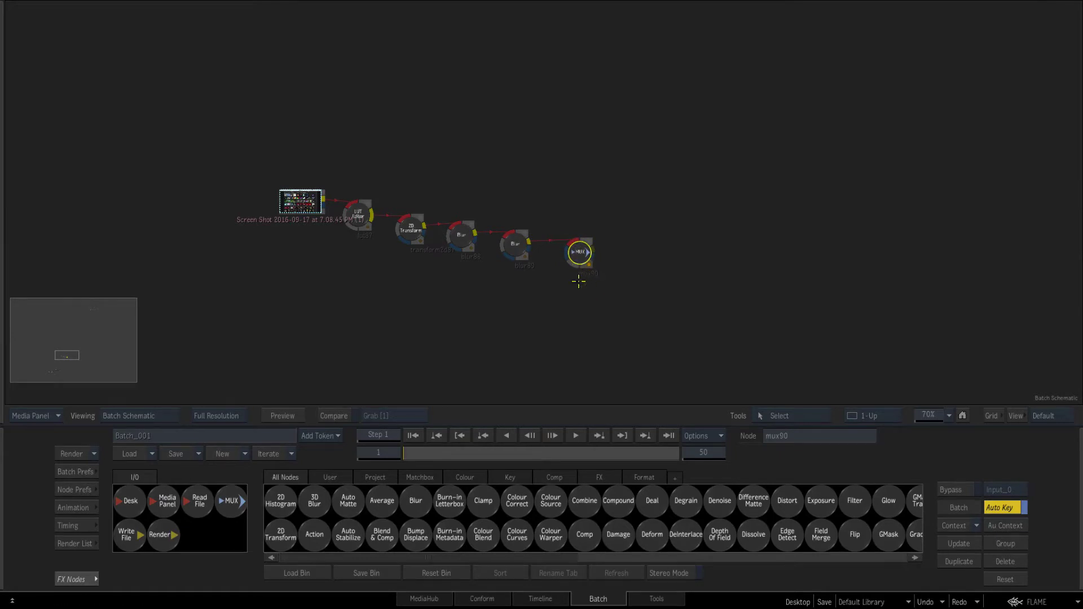
click(576, 437)
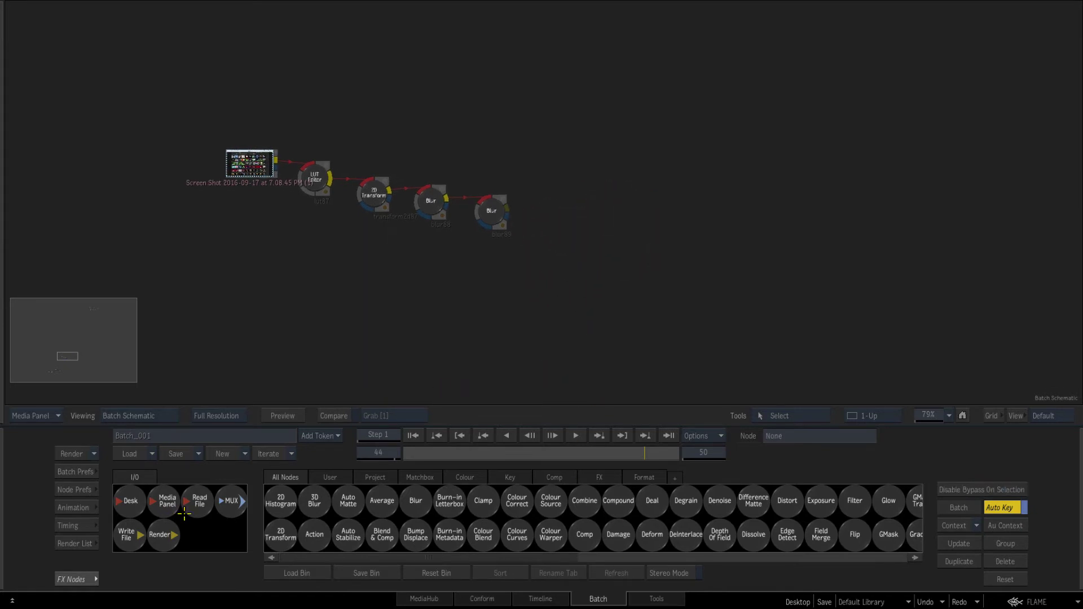
Step: Create a BFX clip from the last Blur node in the chain
click(494, 221)
right_click(495, 223)
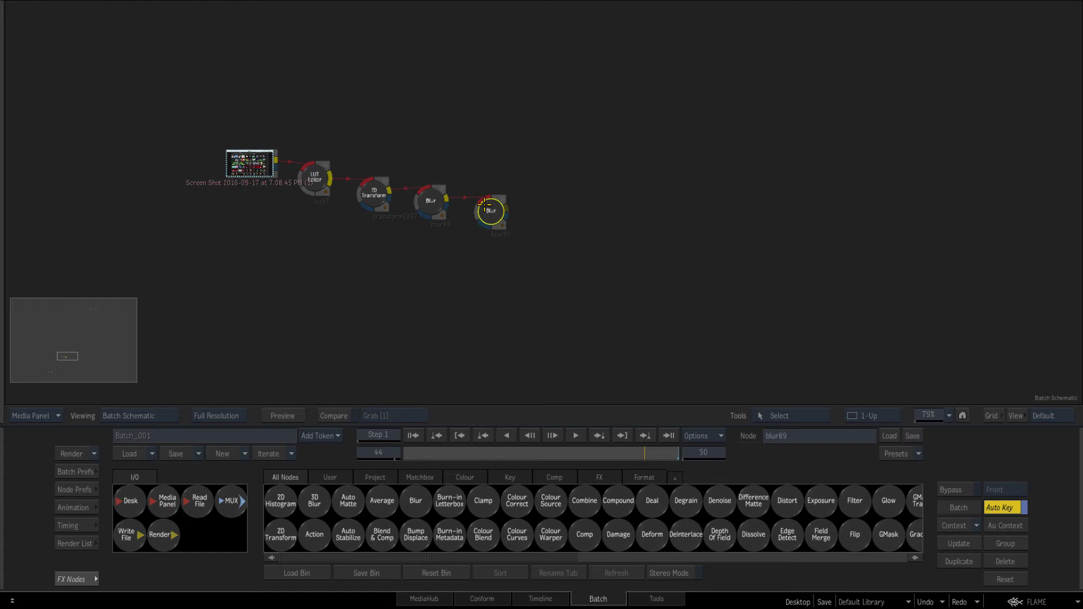
right_click(495, 223)
click(511, 334)
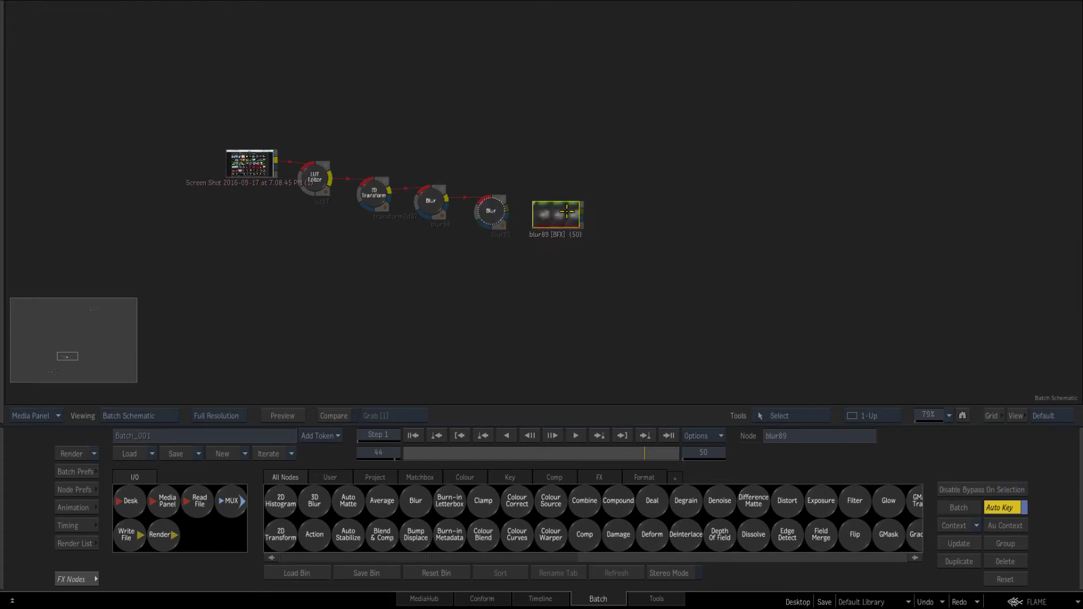
Step: Start rendering the new BFX clip and stop the render partway
right_click(558, 214)
mouse_move(700, 337)
click(732, 341)
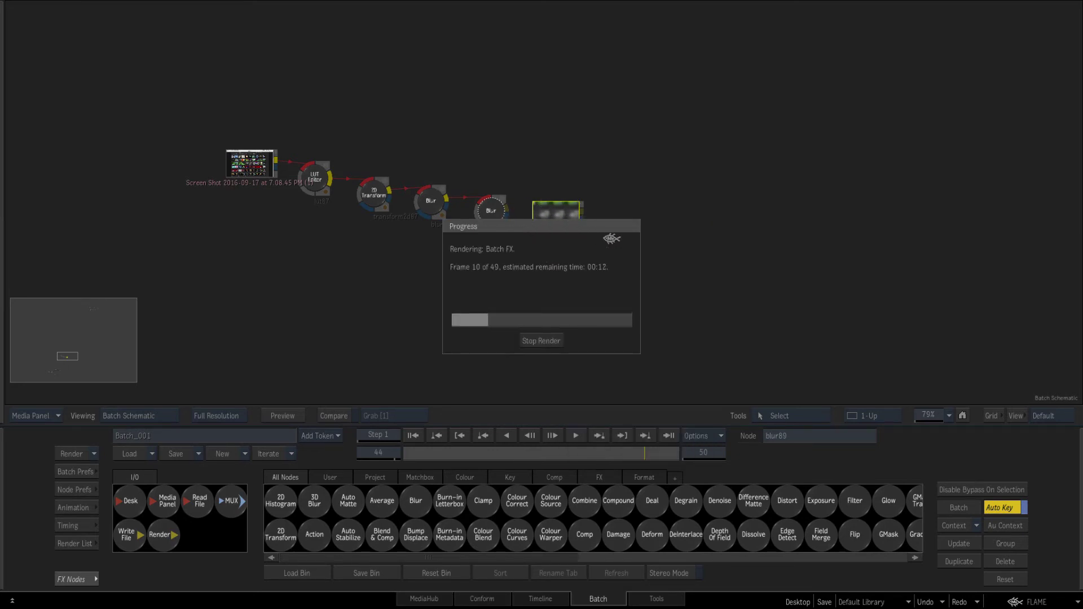
click(536, 341)
Step: Remove the original node chain and explode the BFX clip back into its separate nodes in the schematic
mouse_move(562, 218)
mouse_down()
mouse_move(602, 230)
mouse_move(575, 215)
mouse_up()
drag(486, 217, 475, 605)
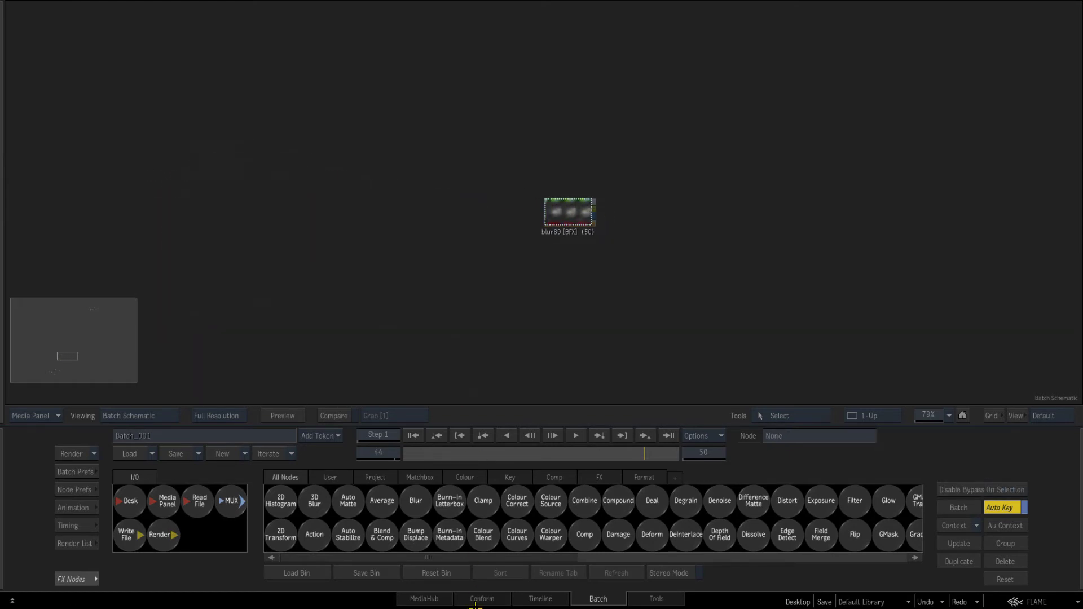
drag(576, 216, 529, 211)
right_click(507, 202)
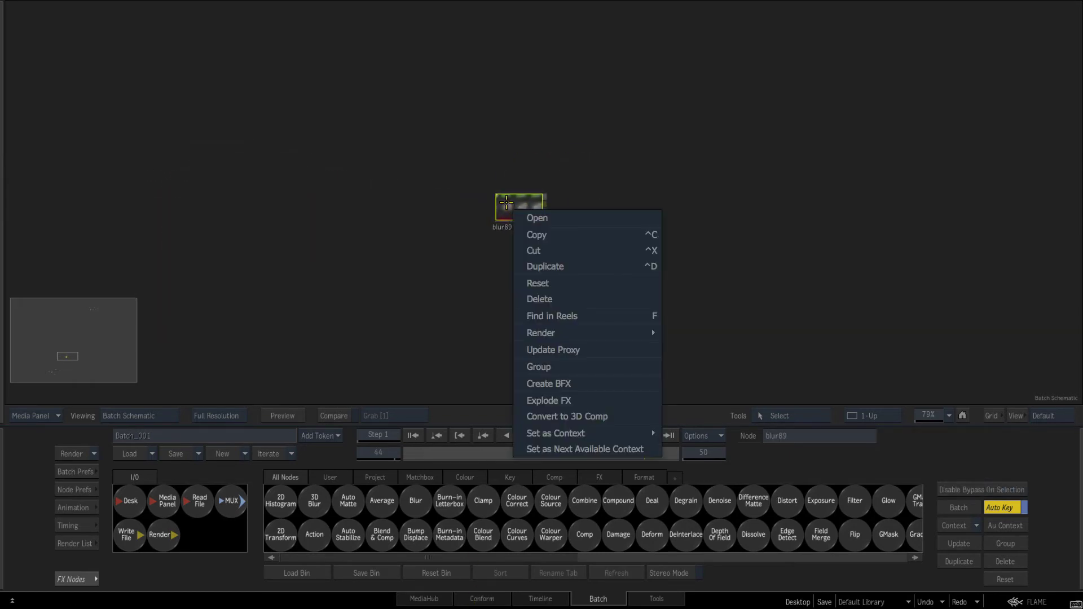
click(548, 400)
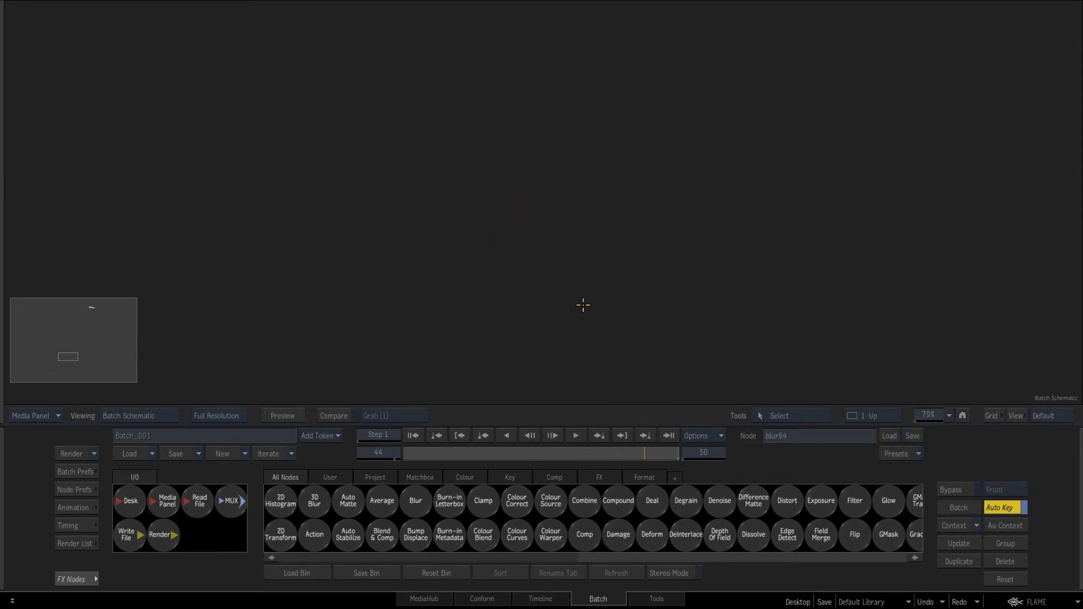
click(91, 309)
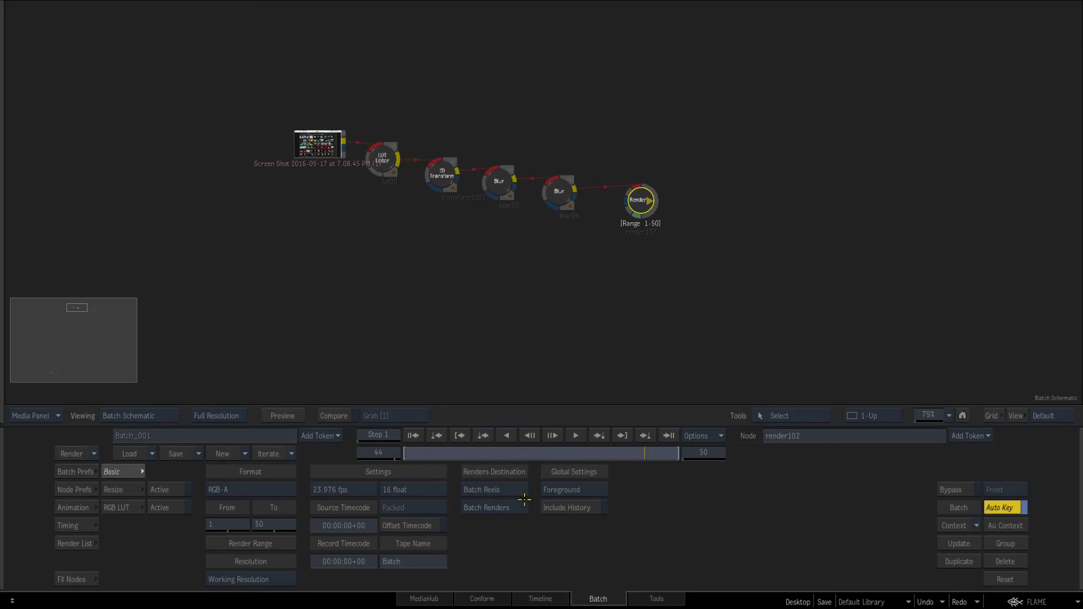
Step: Set the Render node's destination reel to Schematic Reel 3 and render its frame range
click(481, 491)
drag(645, 205, 635, 201)
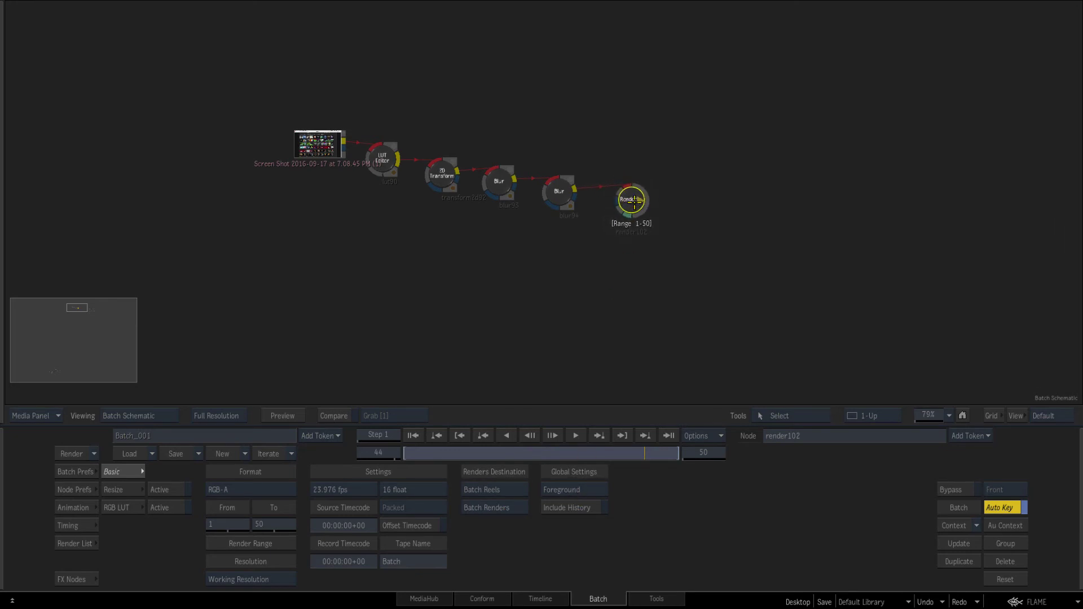
click(468, 509)
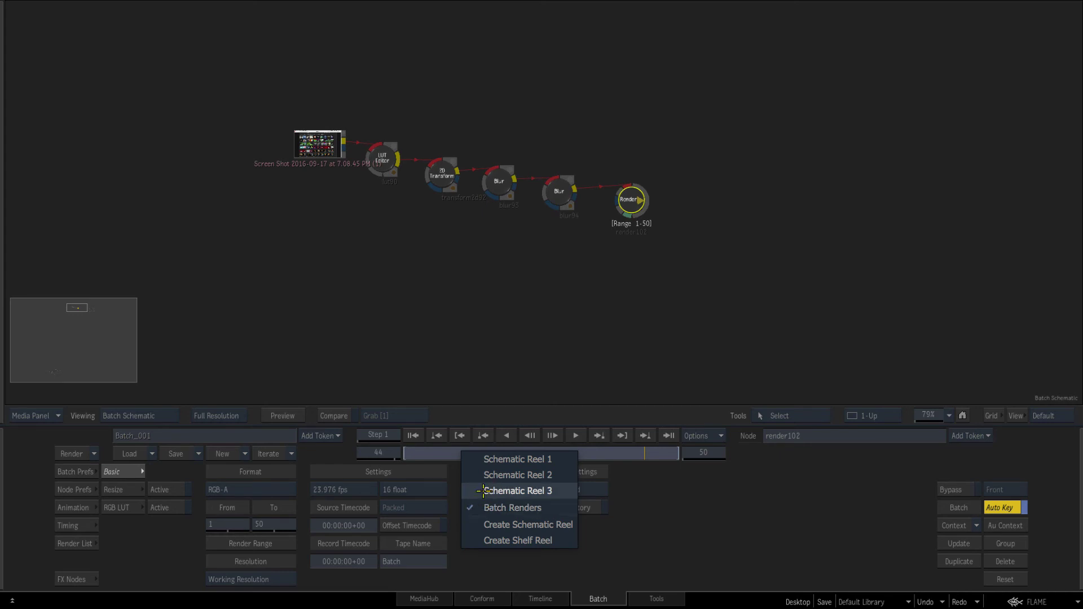
click(484, 491)
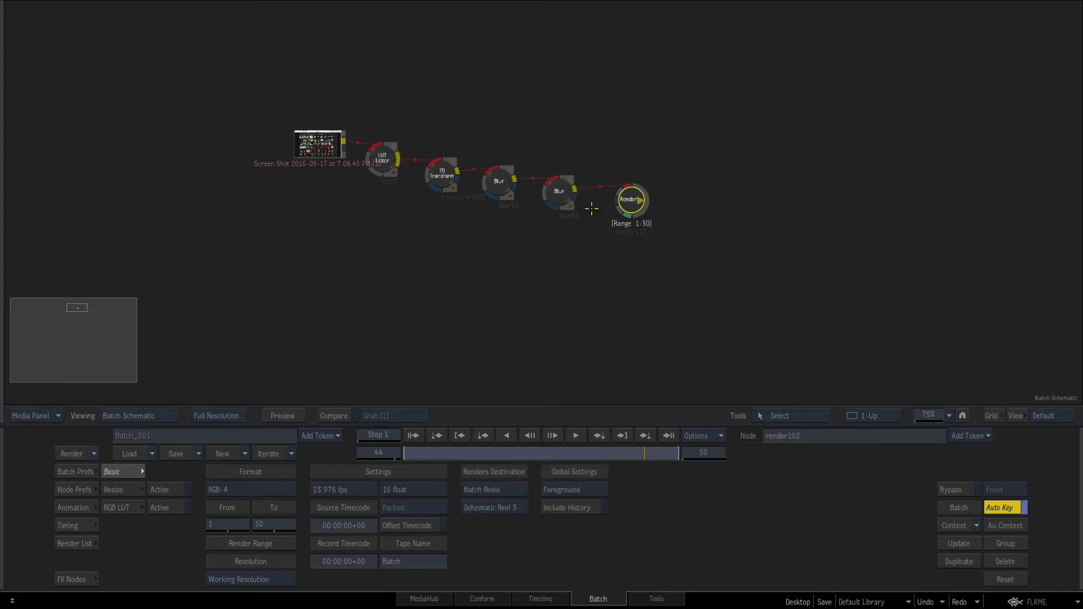
click(258, 547)
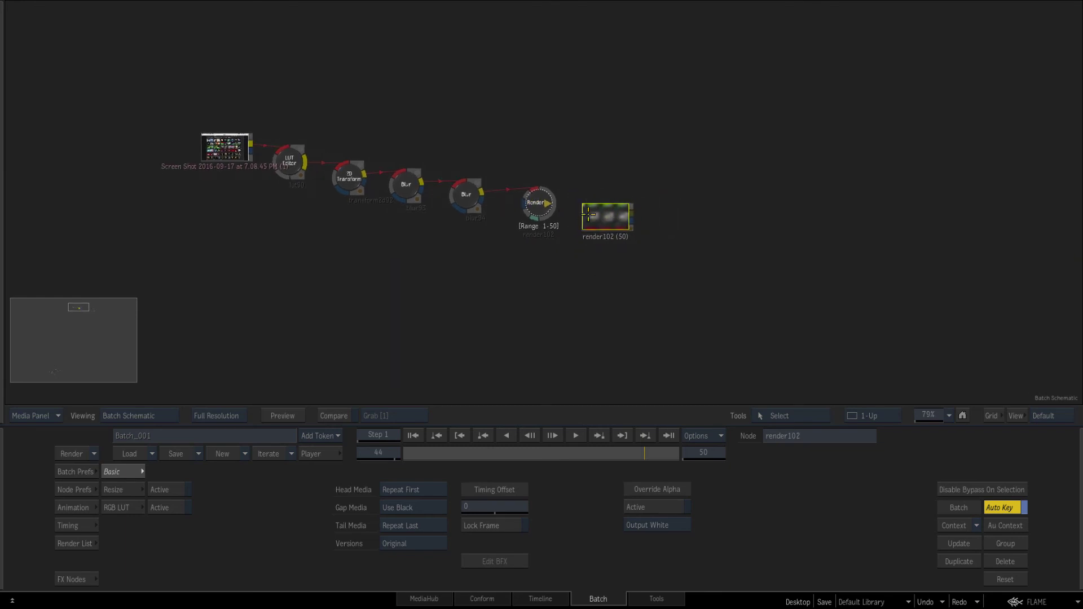
Step: Reposition the Render node and the rendered clip after the last Blur, and show the Render node in the Render List
drag(612, 218, 535, 207)
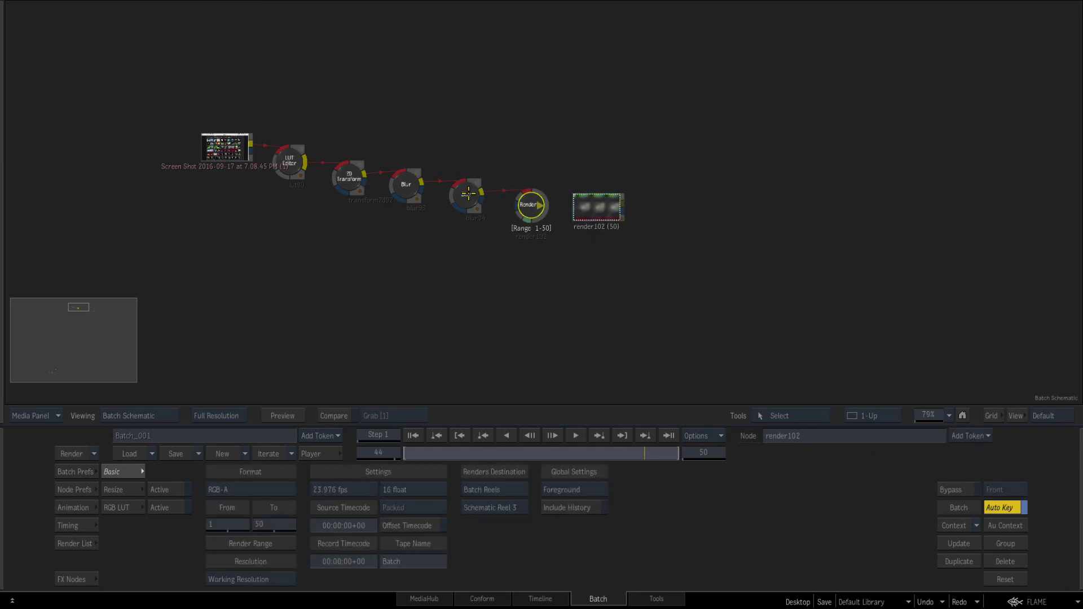
drag(468, 197, 468, 193)
mouse_move(531, 206)
mouse_down()
mouse_move(519, 208)
mouse_move(534, 209)
mouse_up()
double_click(533, 207)
mouse_move(609, 214)
mouse_down()
mouse_move(633, 207)
mouse_move(590, 208)
mouse_move(619, 208)
mouse_move(613, 219)
mouse_up()
click(541, 203)
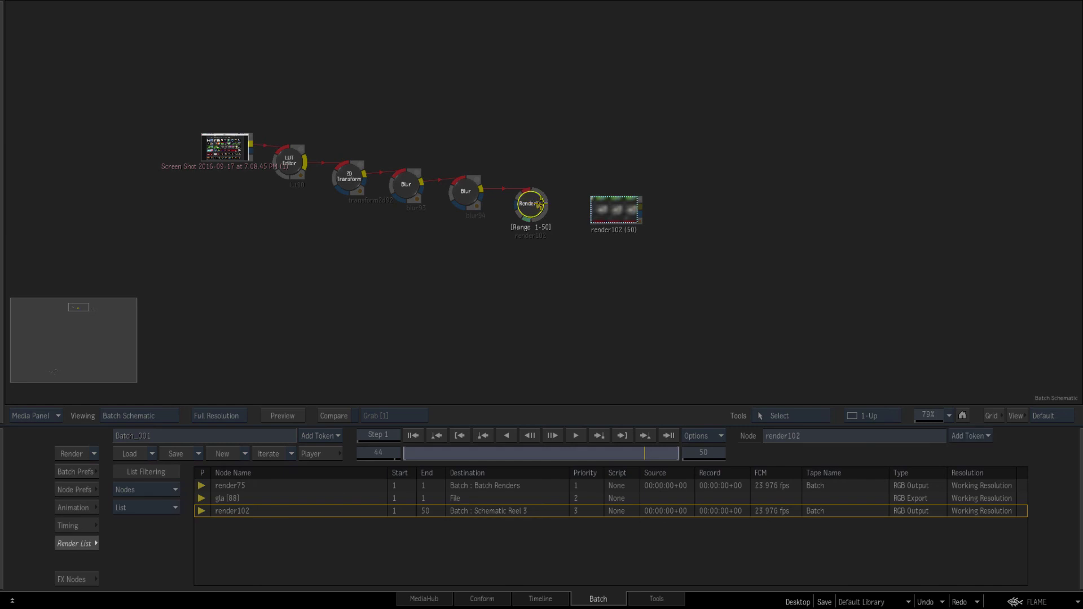